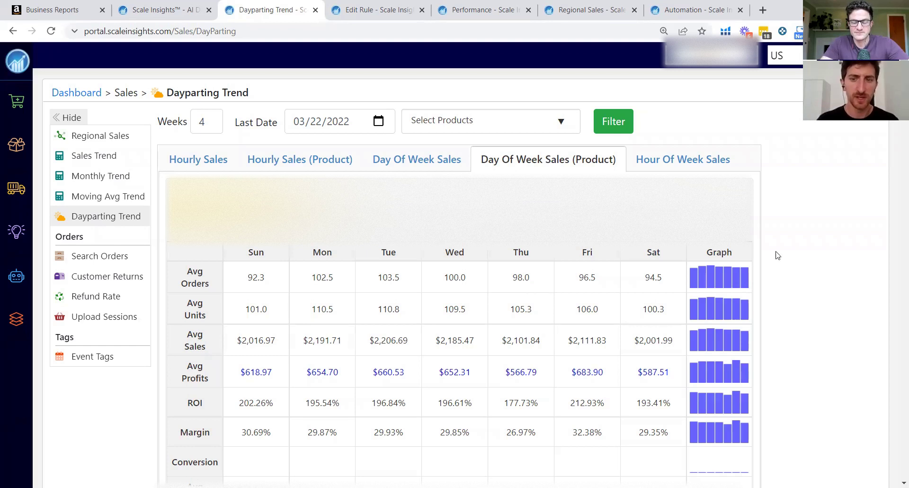
Scroll past the first product to the second product's day-of-week table, where weekend orders are lowest
scroll(702, 297, down, 1)
scroll(702, 296, down, 1)
scroll(465, 230, up, 2)
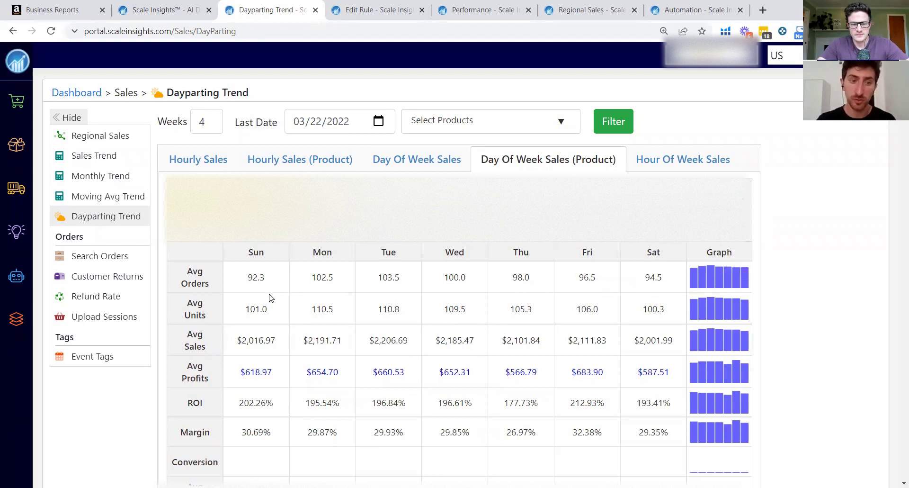
scroll(190, 308, down, 1)
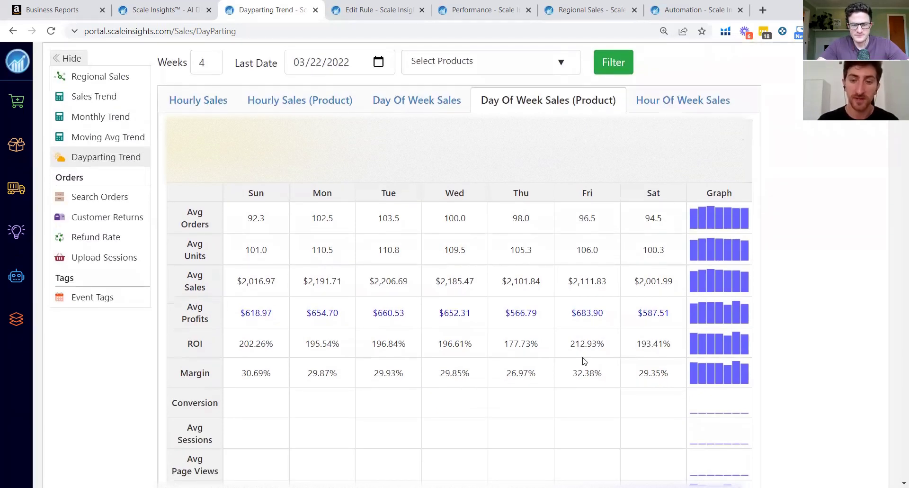
scroll(586, 363, down, 1)
scroll(517, 325, down, 1)
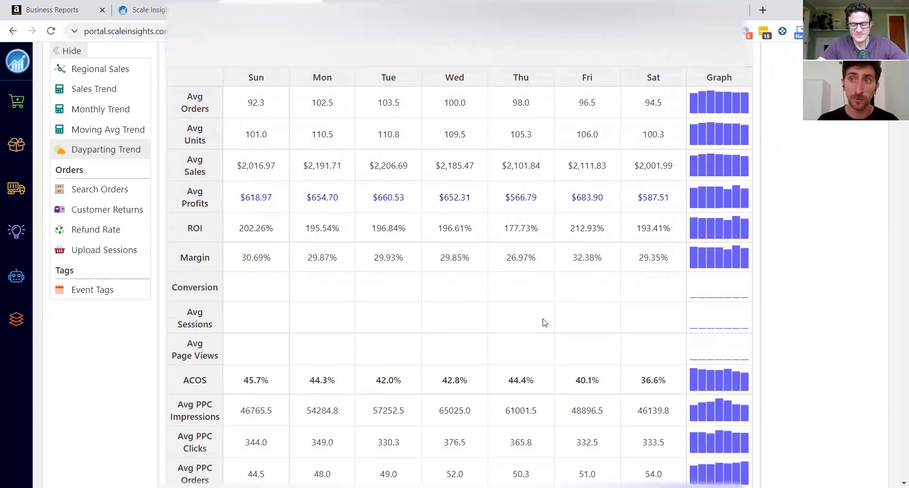
scroll(552, 307, down, 2)
scroll(552, 307, down, 2)
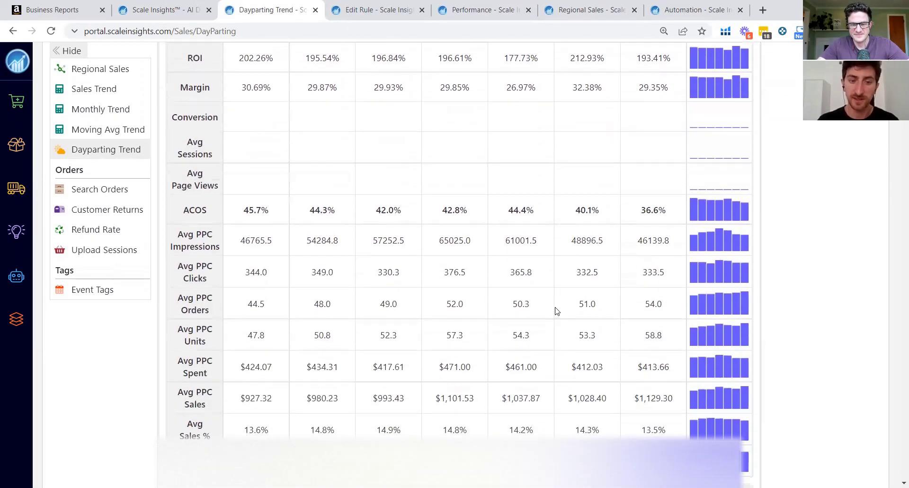
scroll(555, 311, down, 3)
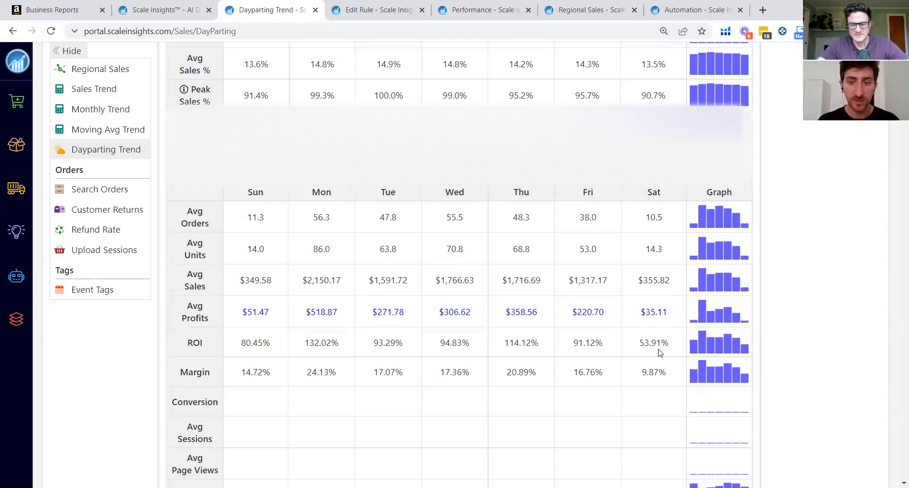
double_click(649, 191)
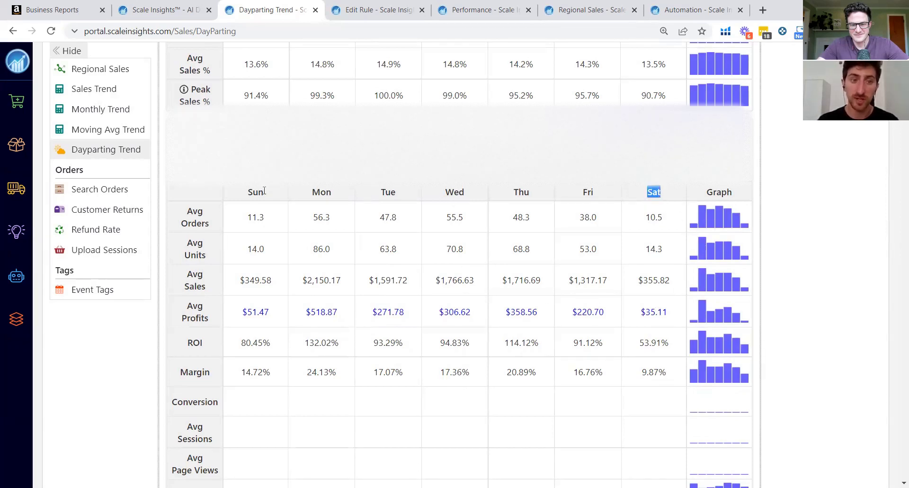
drag(243, 194, 276, 194)
double_click(249, 371)
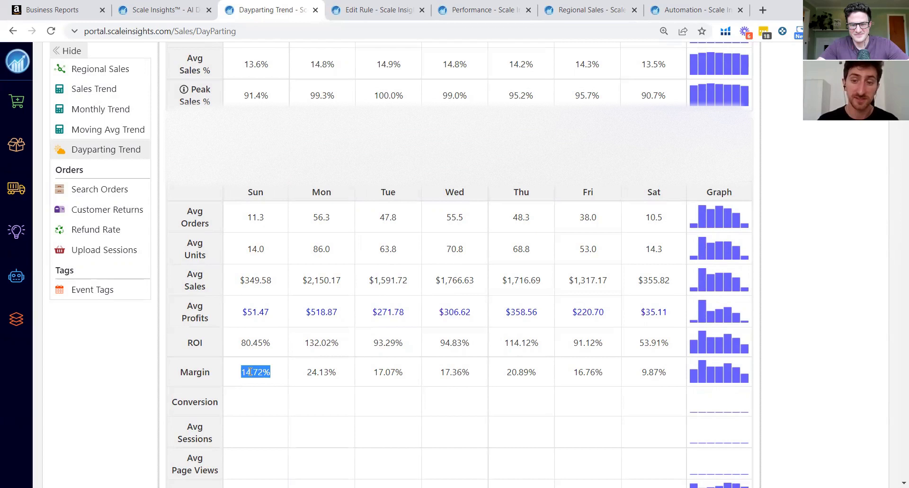
scroll(507, 353, down, 1)
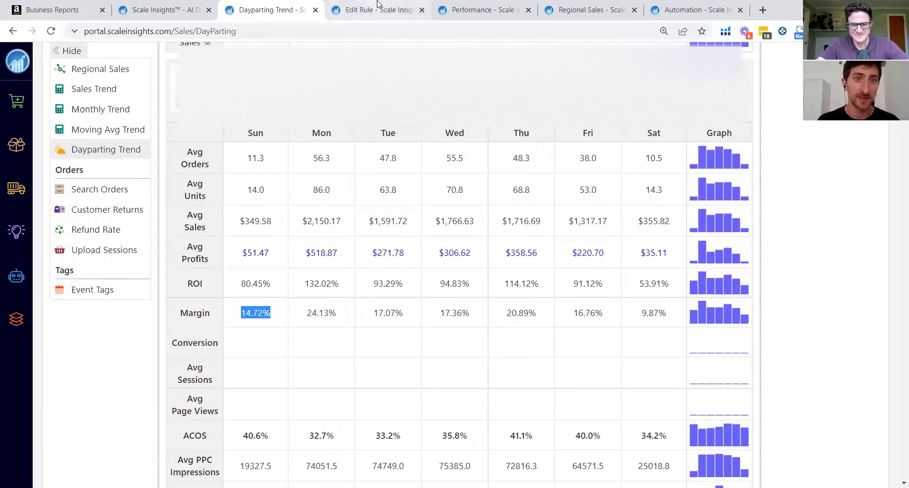
Review the '[NZ] Weeekend - No Testing' rule form, highlighting the misspelled name and Saturday's -90 adjustment
click(378, 8)
scroll(172, 276, down, 3)
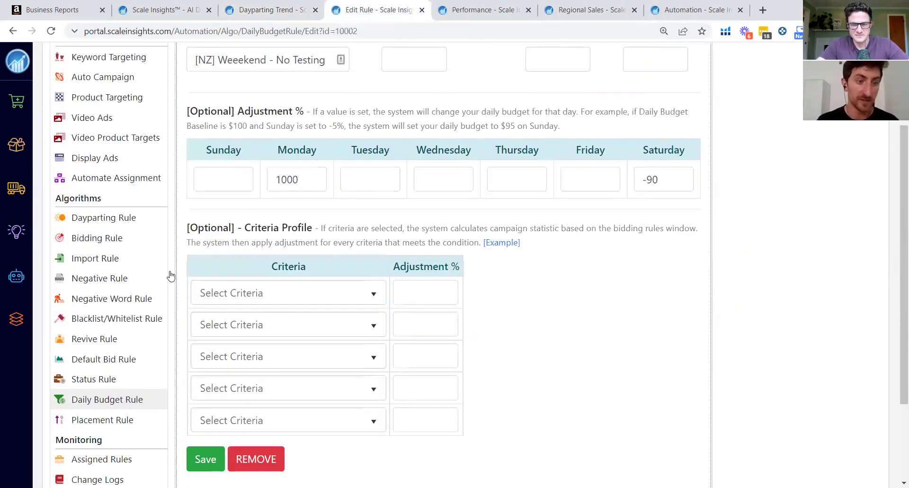
scroll(118, 346, down, 1)
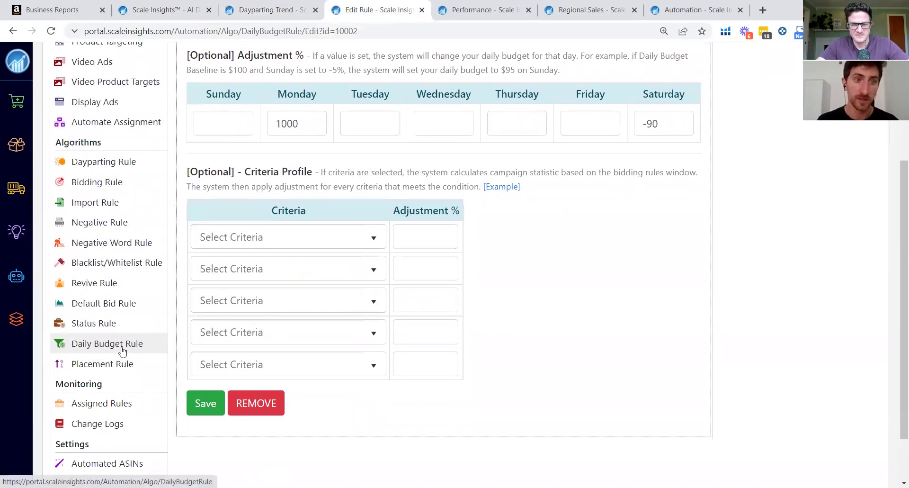
scroll(275, 128, up, 3)
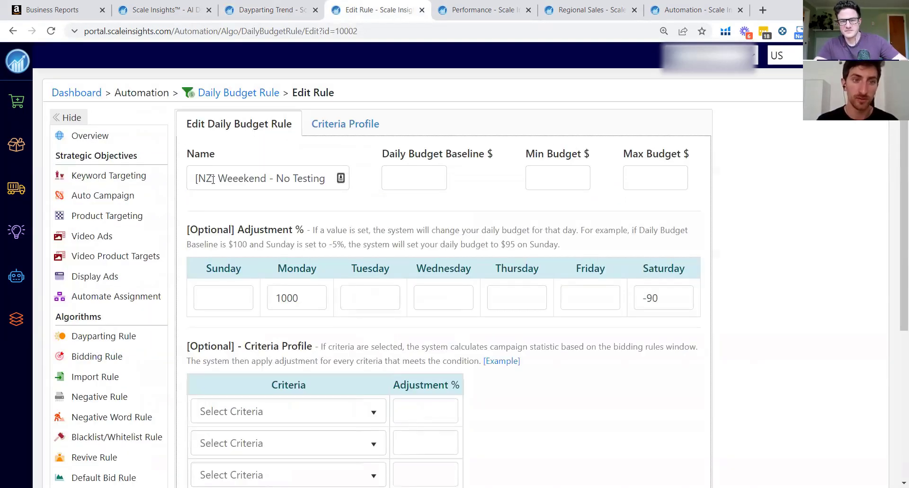
drag(219, 178, 266, 179)
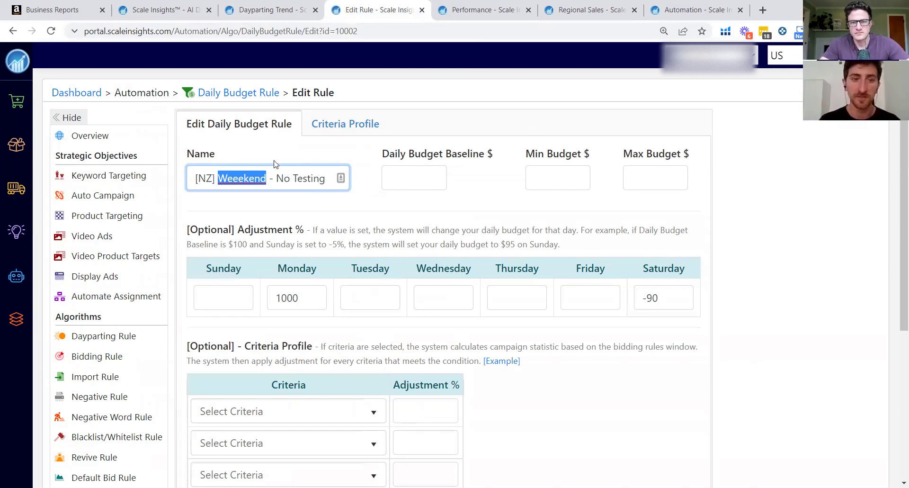
mouse_move(663, 297)
drag(666, 299, 638, 297)
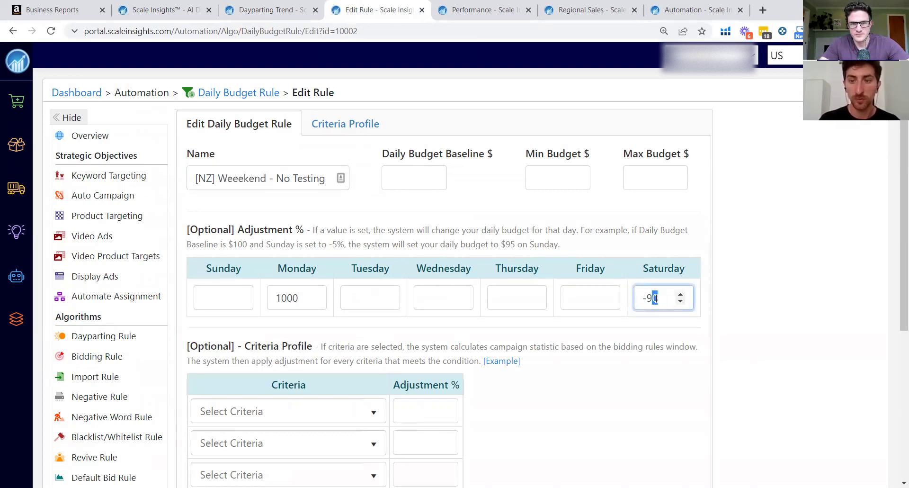